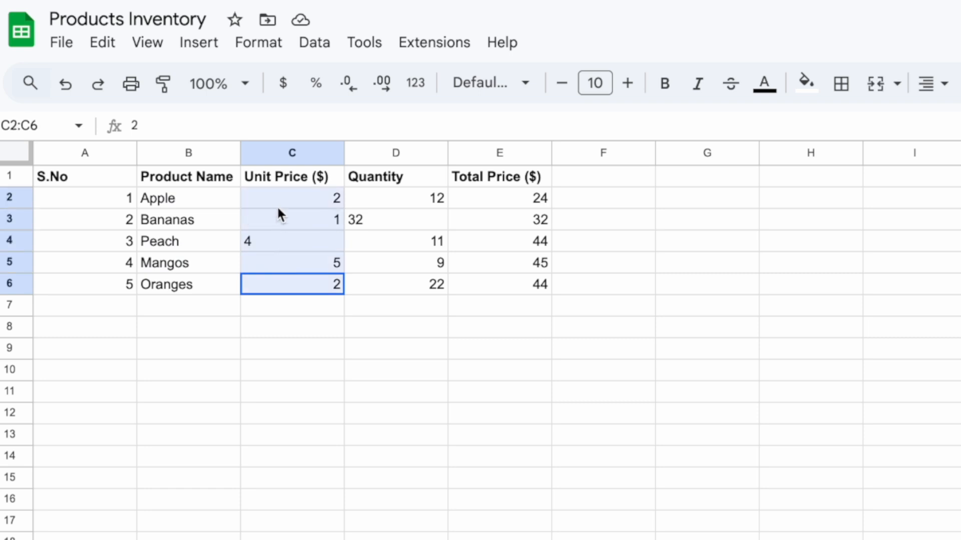
# Check the formats of the unit prices in C2 to C4 and set cell C4 to the Number format
pyautogui.click(309, 195)
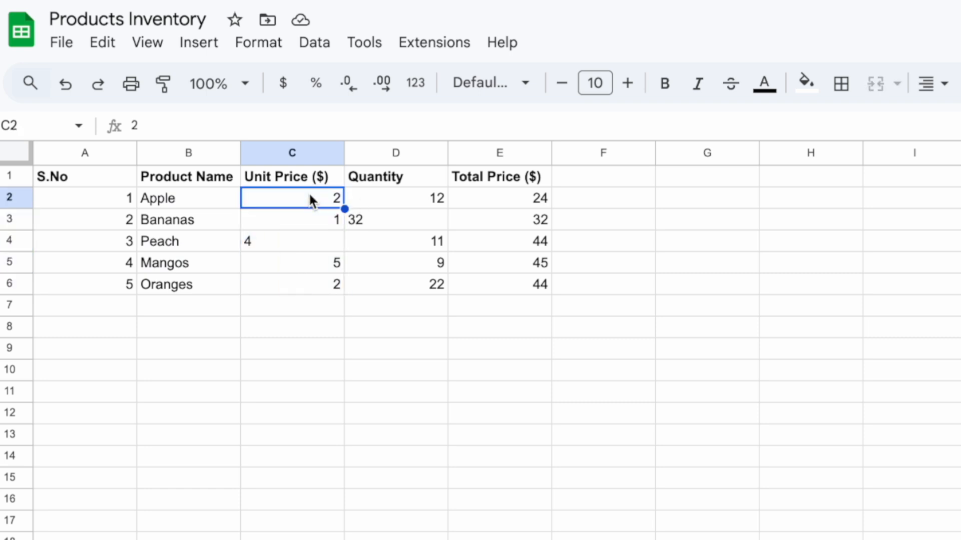
pyautogui.click(321, 222)
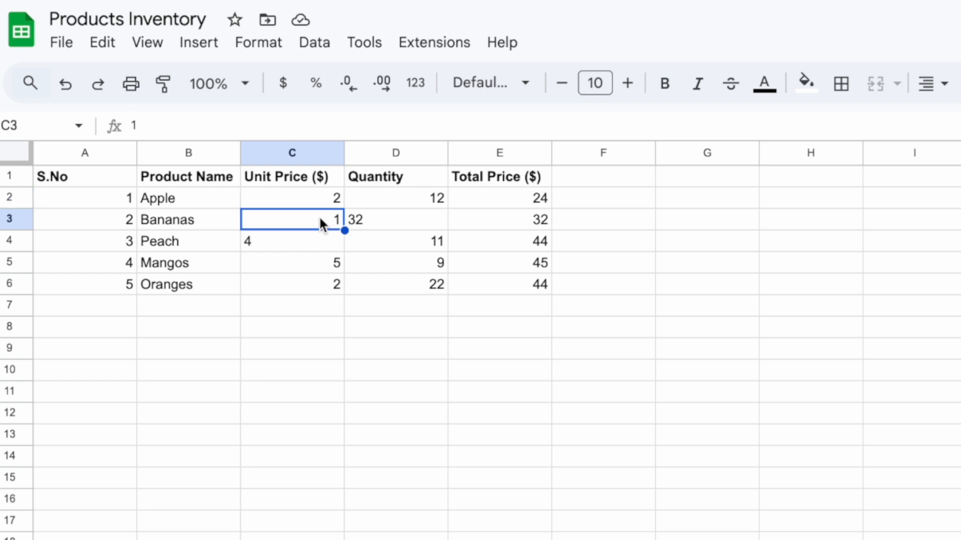
pyautogui.click(304, 243)
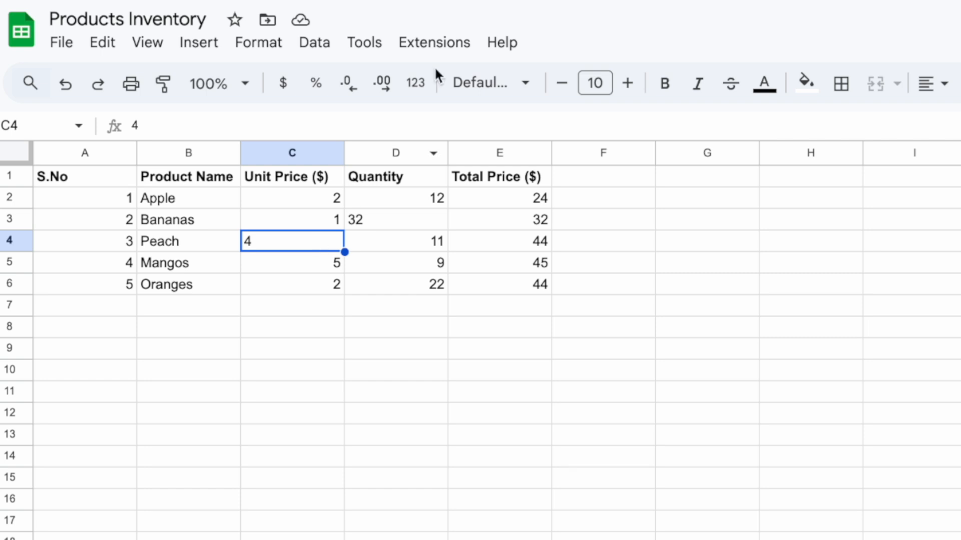
pyautogui.click(425, 91)
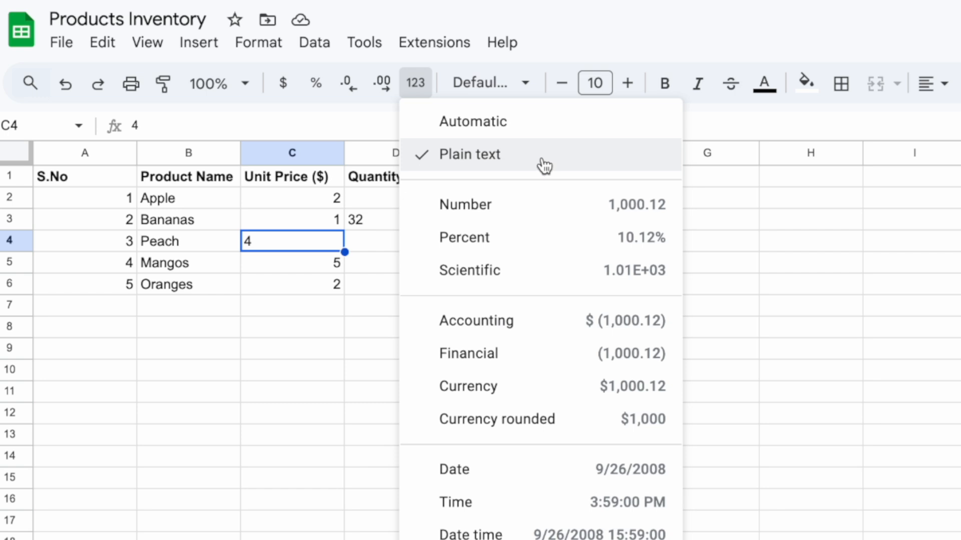
pyautogui.click(497, 211)
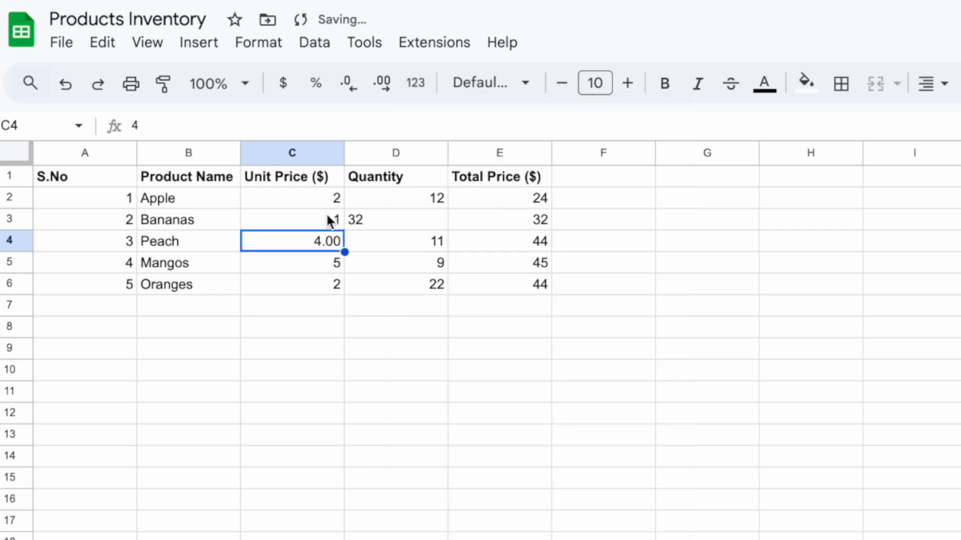
# Apply the Number format to the Unit Price, Quantity and Total Price values in C2:E6
pyautogui.moveTo(318, 202); pyautogui.dragTo(469, 290)
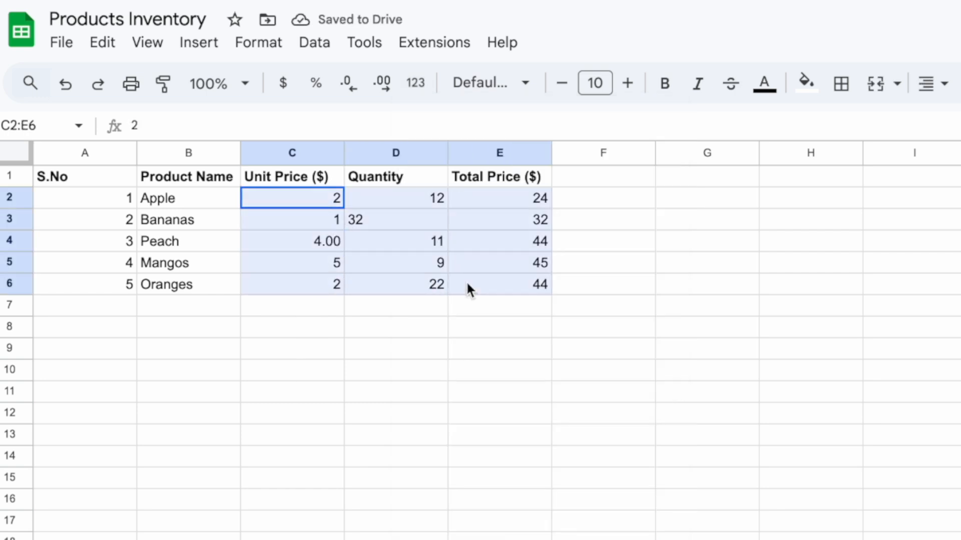
pyautogui.click(421, 91)
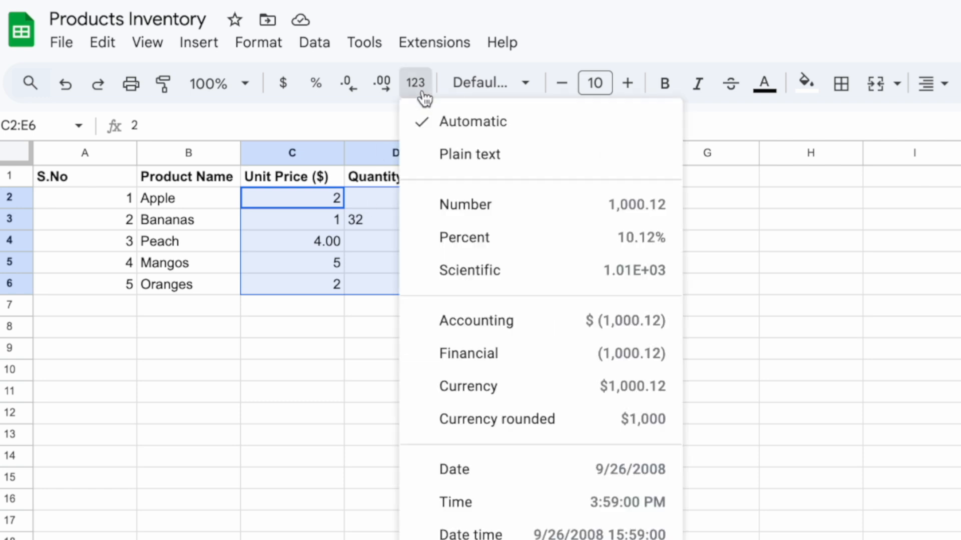
pyautogui.click(492, 200)
pyautogui.click(452, 350)
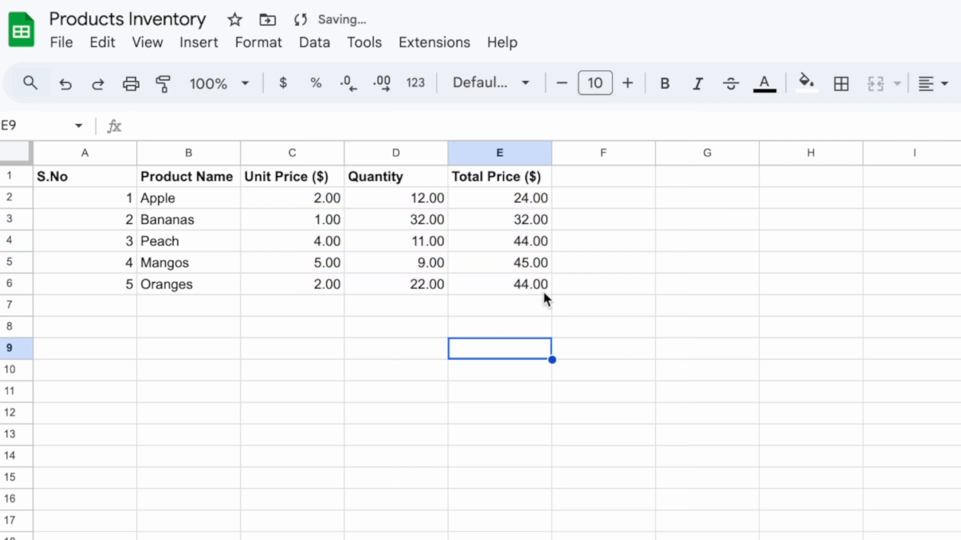
# Examine the inventory table's layout, its header row A1:E1, the product names in B2:B6 and the product rows
pyautogui.click(569, 286)
pyautogui.keyDown('shift'); pyautogui.click(110, 208); pyautogui.keyUp('shift')
pyautogui.keyDown('shift'); pyautogui.click(94, 185); pyautogui.keyUp('shift')
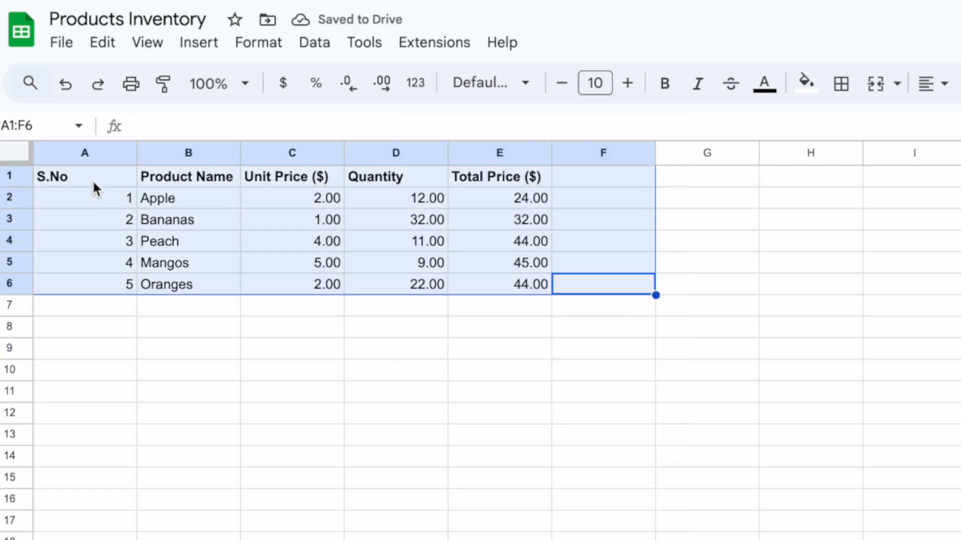
pyautogui.click(473, 313)
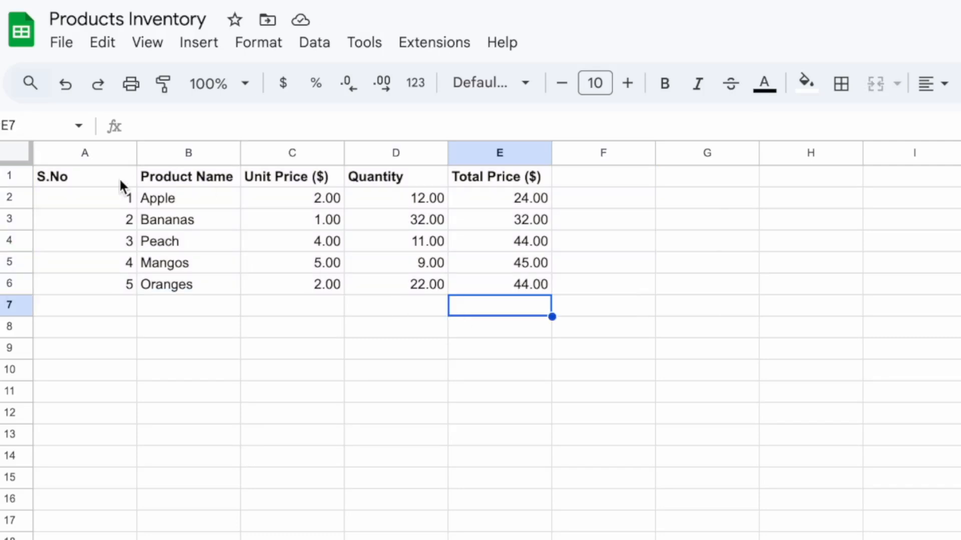
pyautogui.moveTo(105, 185); pyautogui.dragTo(468, 184)
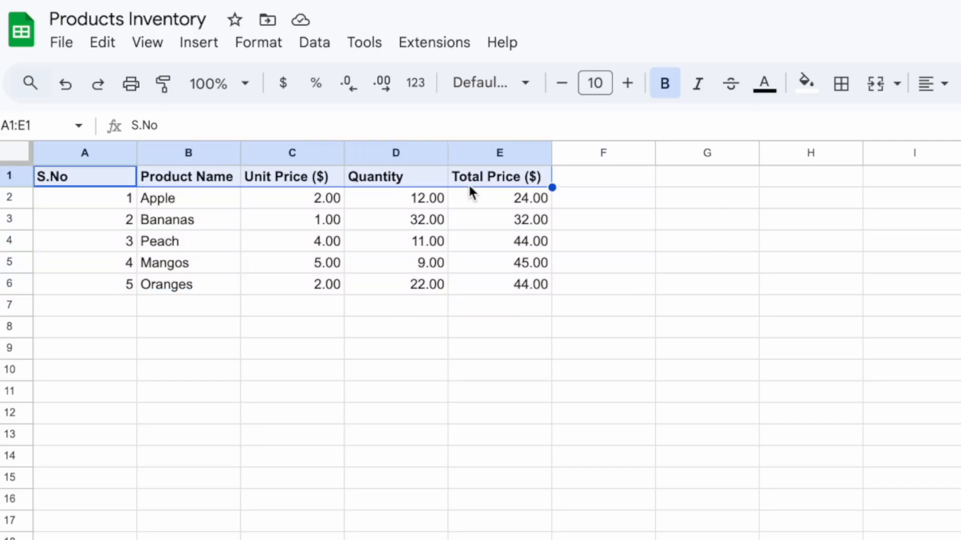
pyautogui.click(370, 226)
pyautogui.moveTo(198, 201); pyautogui.dragTo(200, 283)
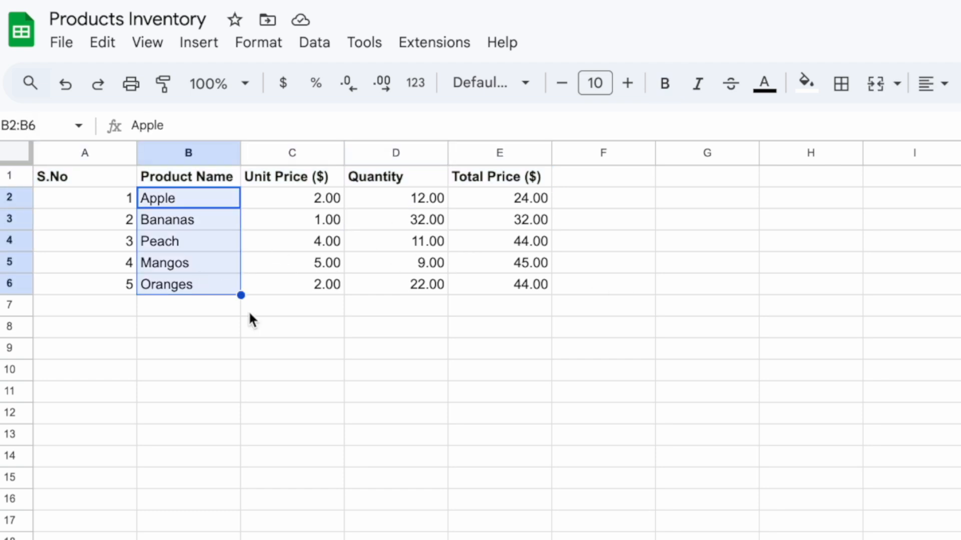
pyautogui.click(305, 413)
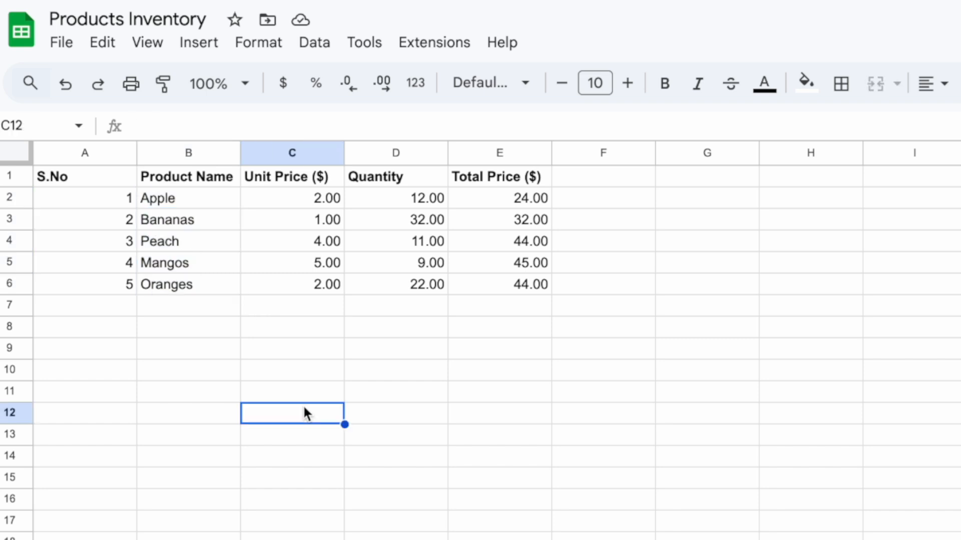
pyautogui.moveTo(592, 292); pyautogui.dragTo(2, 258)
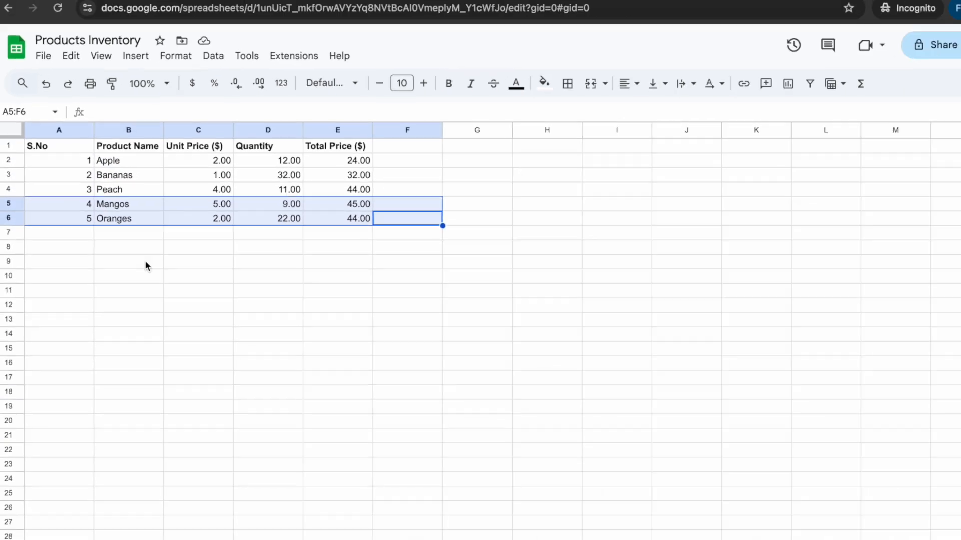
pyautogui.click(267, 398)
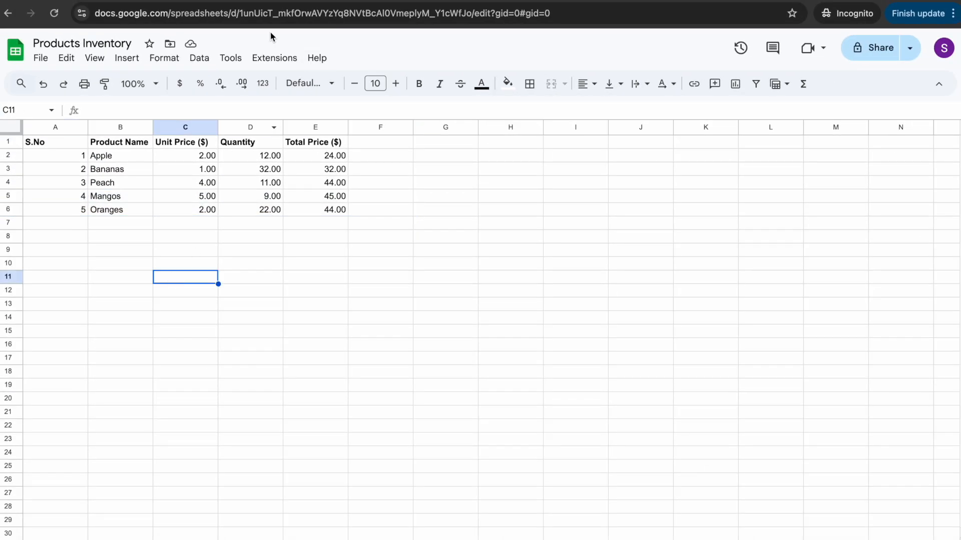
# Switch to Looker Studio, create a blank report and search the data connectors for "sheets"
pyautogui.click(245, 0)
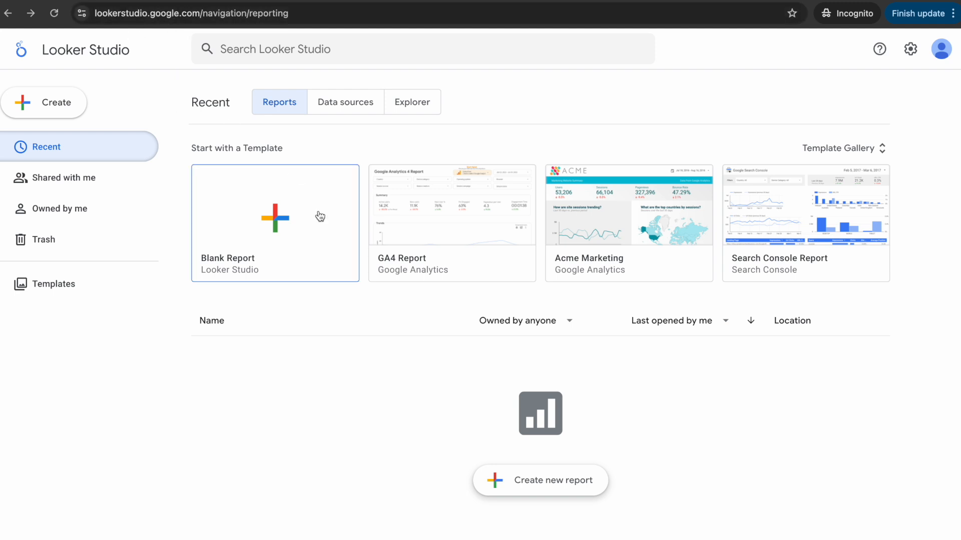
pyautogui.click(290, 230)
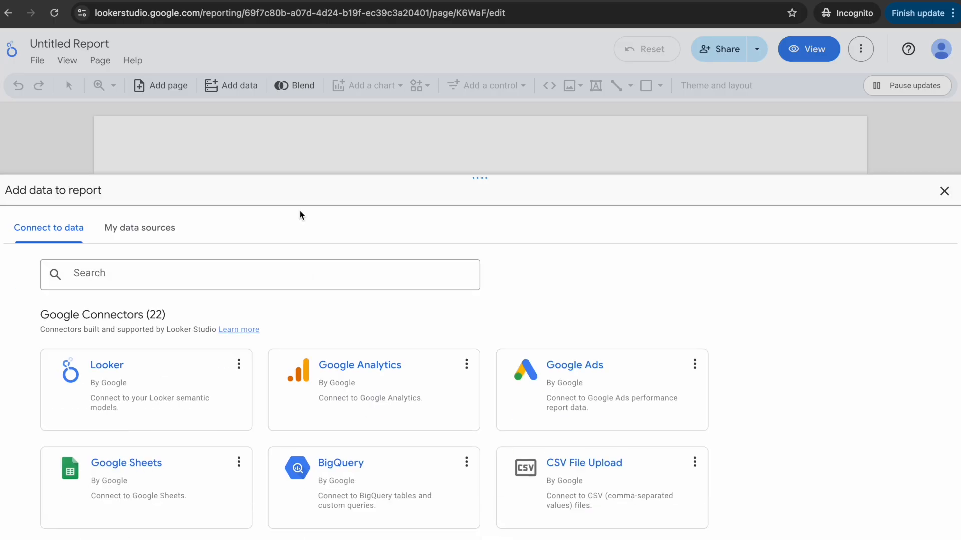
pyautogui.click(184, 285)
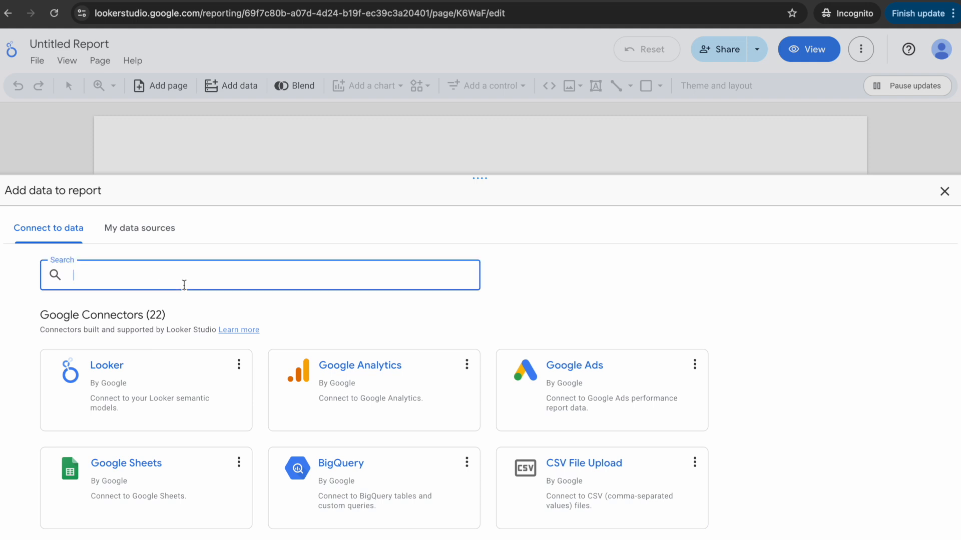
pyautogui.write('sheets')
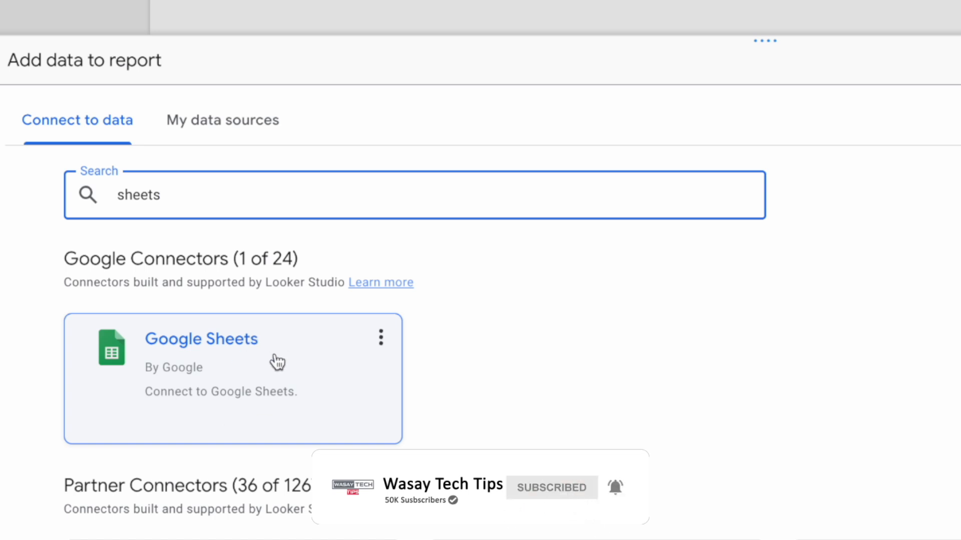
# Authorize the Google Sheets connector with the Google account and select the Products Inventory spreadsheet with its Sheet1 worksheet
pyautogui.click(251, 360)
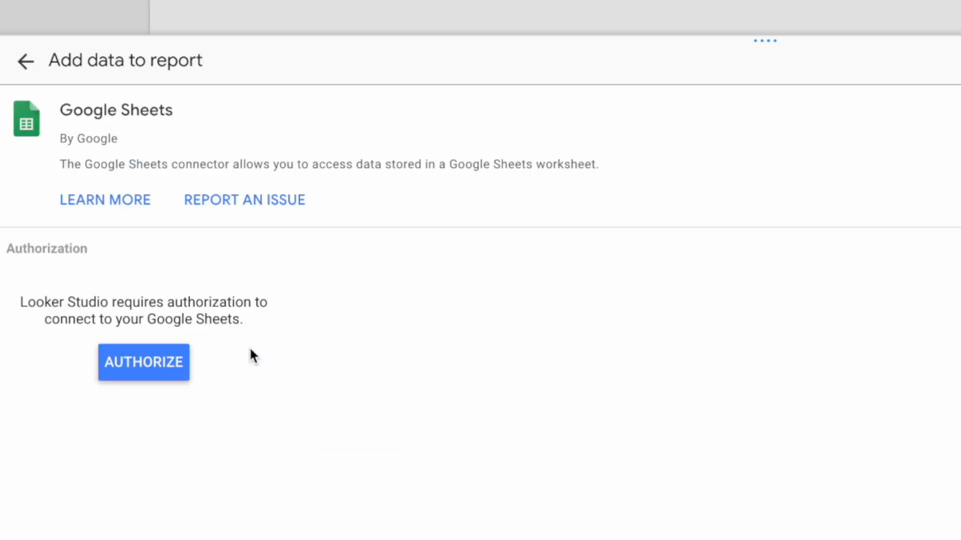
pyautogui.click(96, 380)
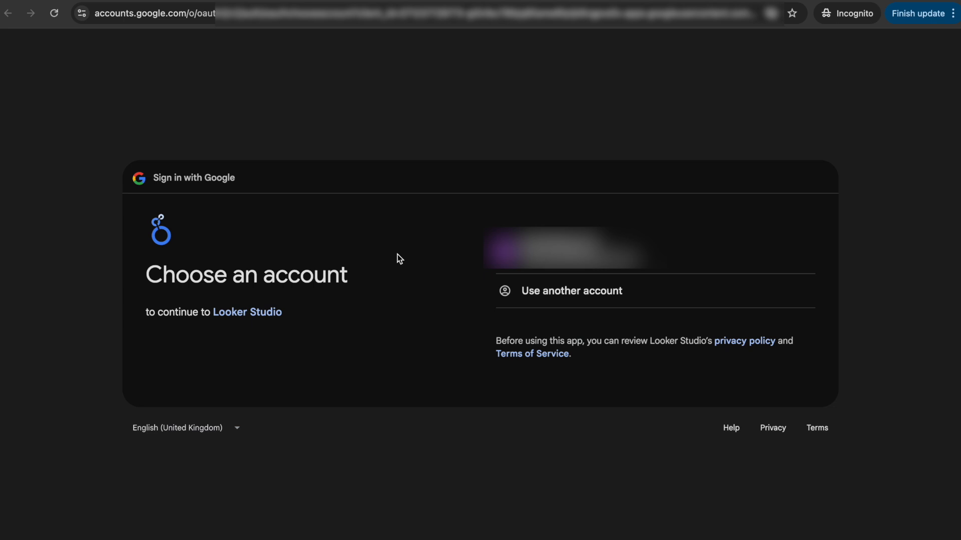
pyautogui.click(569, 267)
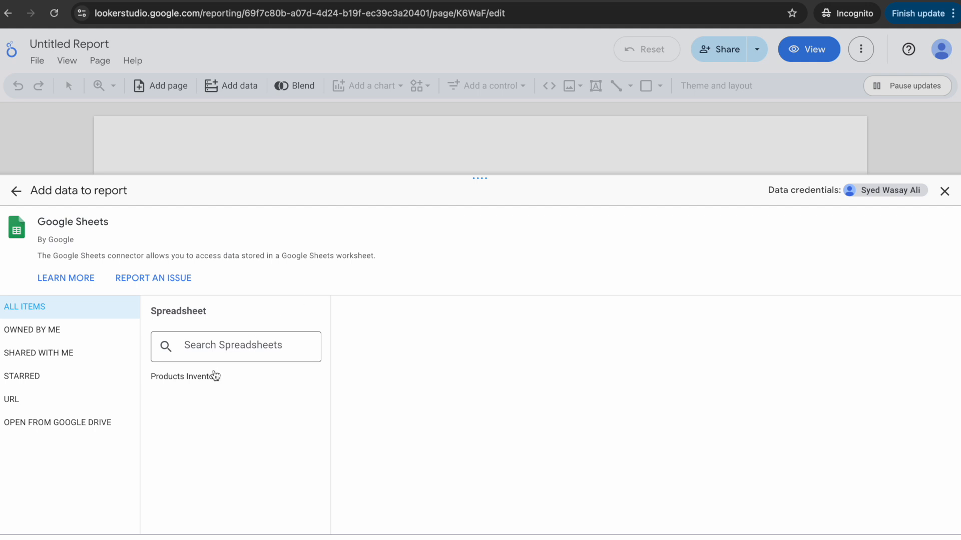
pyautogui.click(185, 378)
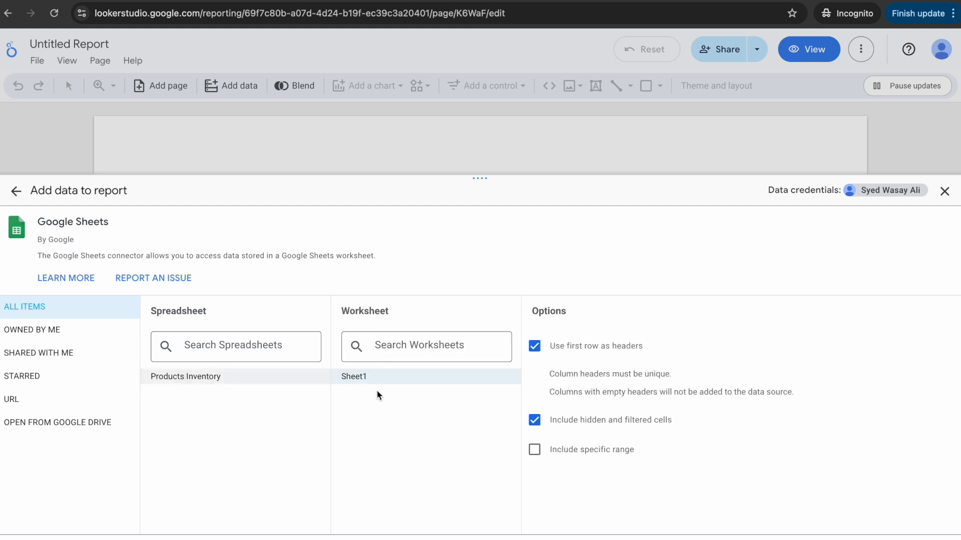
# Switch to the Products Inventory spreadsheet in Google Sheets and review its file name and the column headers in row 1
pyautogui.click(150, 1)
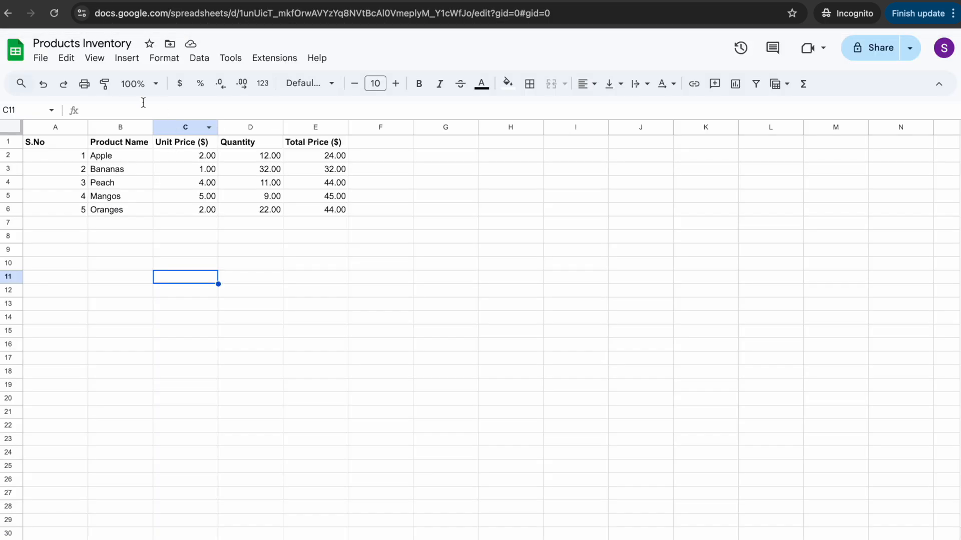
pyautogui.click(41, 43)
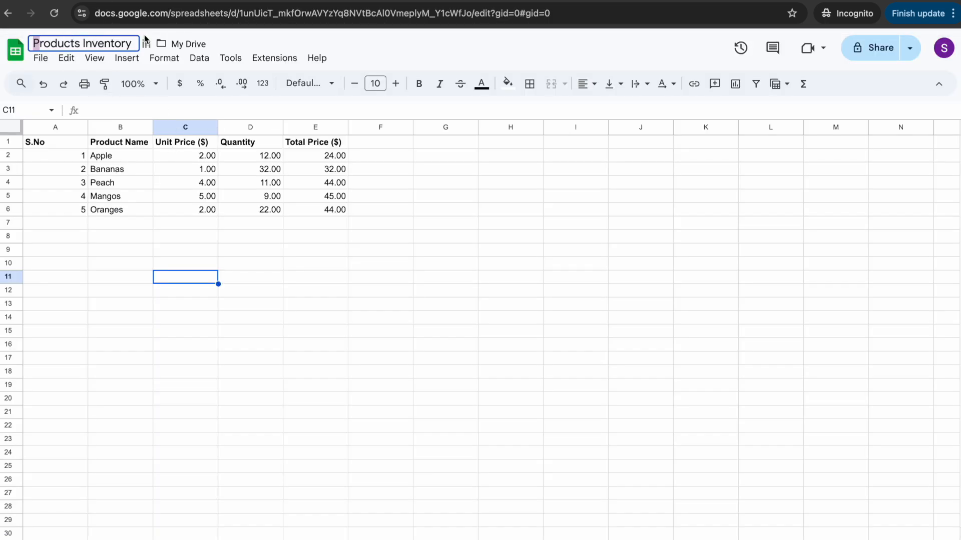
pyautogui.click(134, 317)
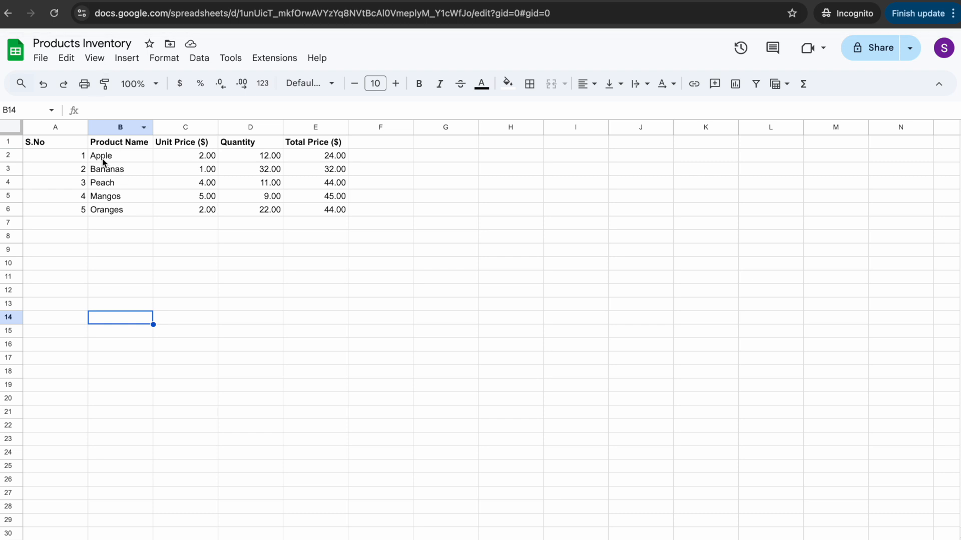
pyautogui.click(69, 148)
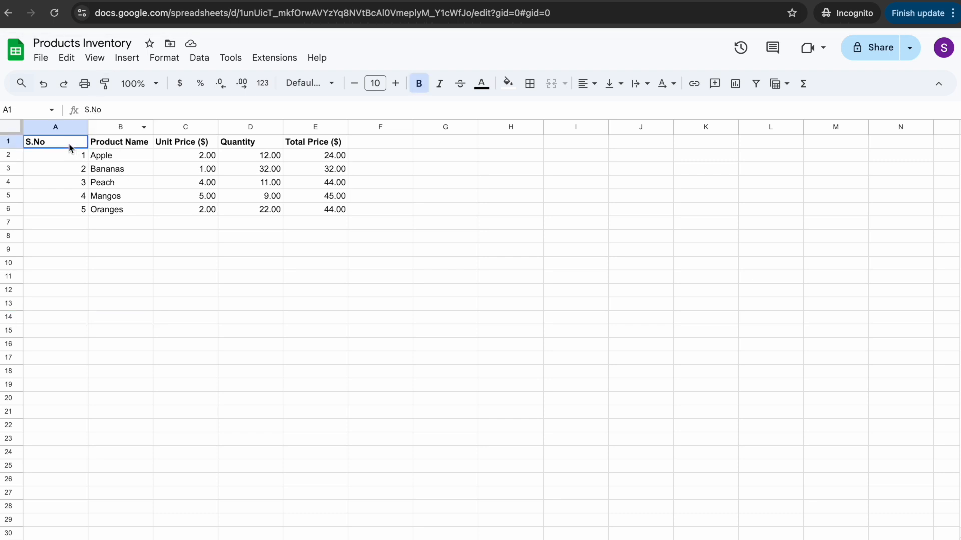
pyautogui.moveTo(69, 147); pyautogui.dragTo(313, 145)
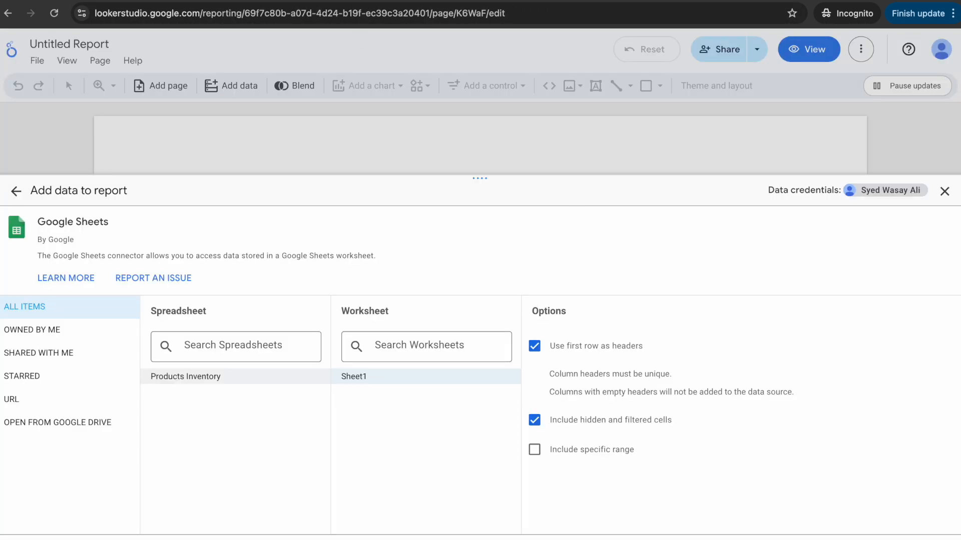
# Back in Looker Studio, add the Products Inventory Sheet1 worksheet to the report as a data source and confirm
pyautogui.click(933, 539)
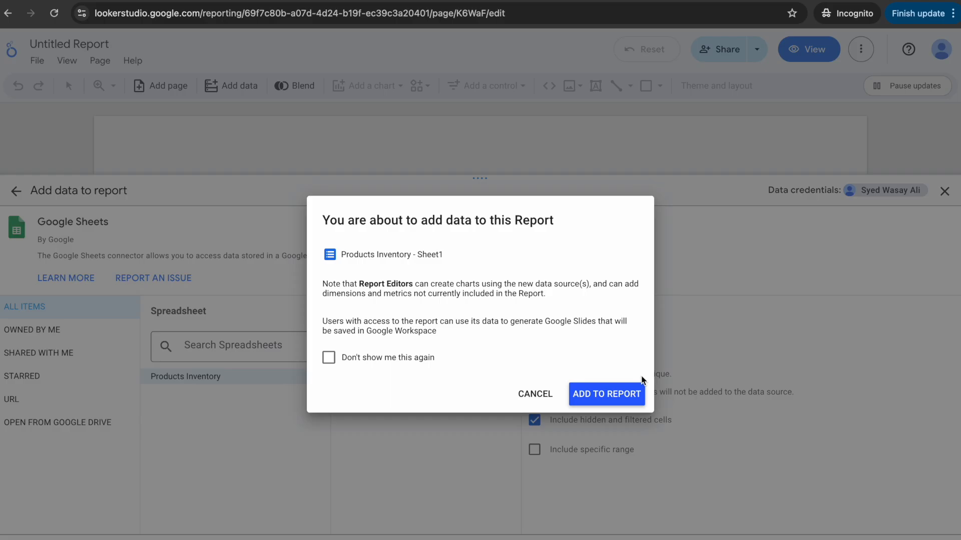
pyautogui.click(623, 399)
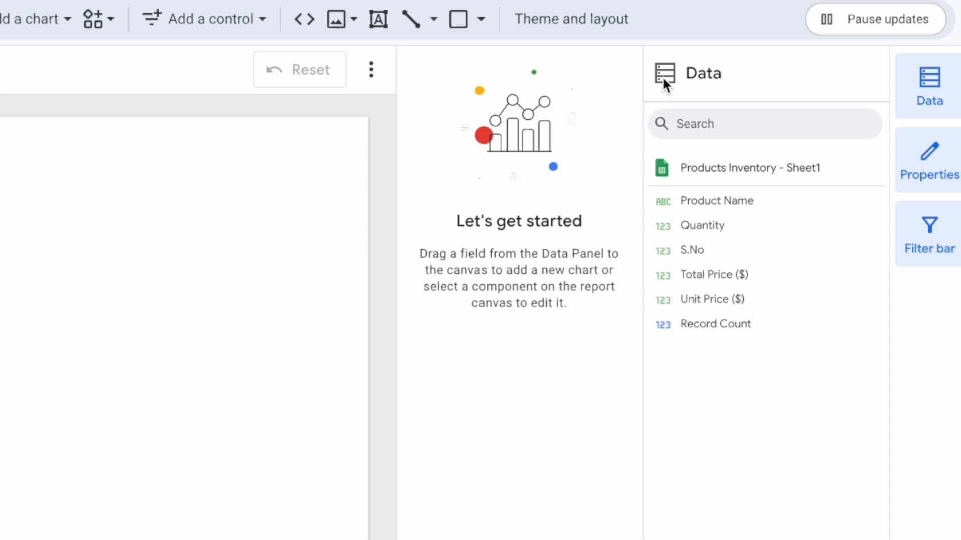
pyautogui.click(934, 107)
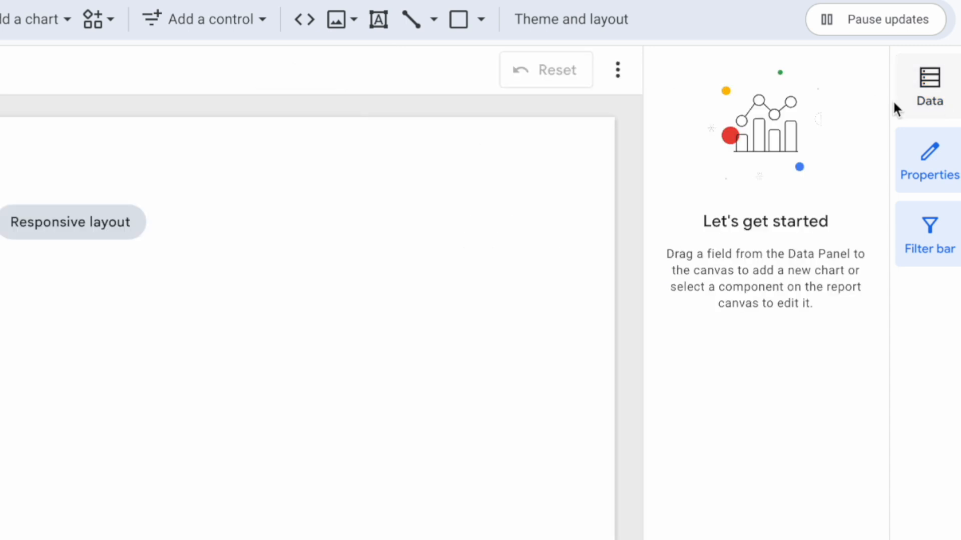
pyautogui.click(943, 85)
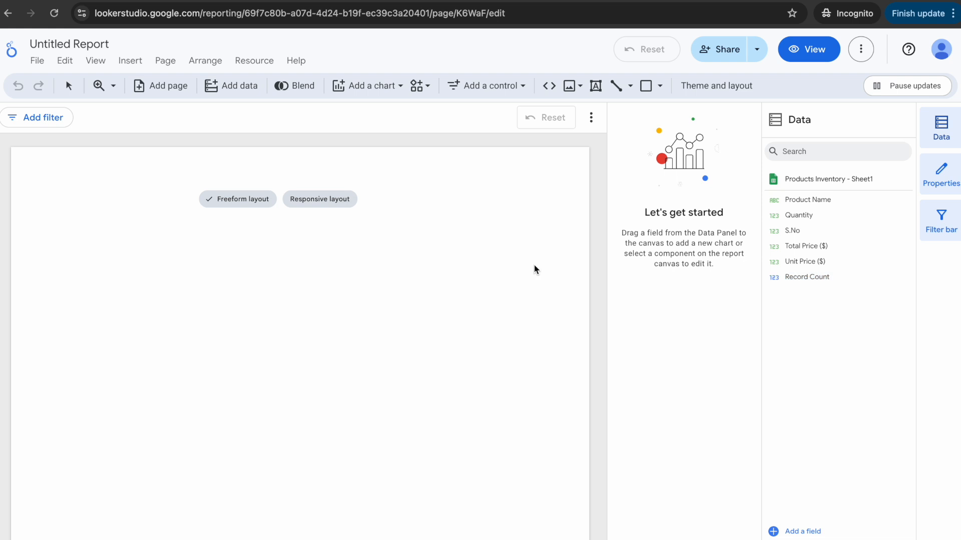
# Insert a basic table chart in the middle of the report canvas, below the layout options
pyautogui.click(370, 86)
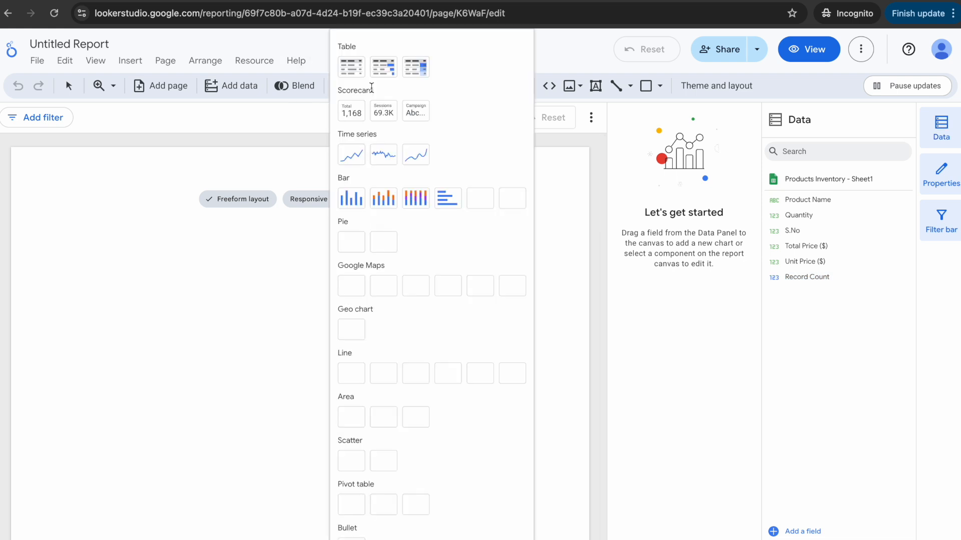
pyautogui.click(351, 73)
pyautogui.moveTo(210, 239); pyautogui.dragTo(431, 399)
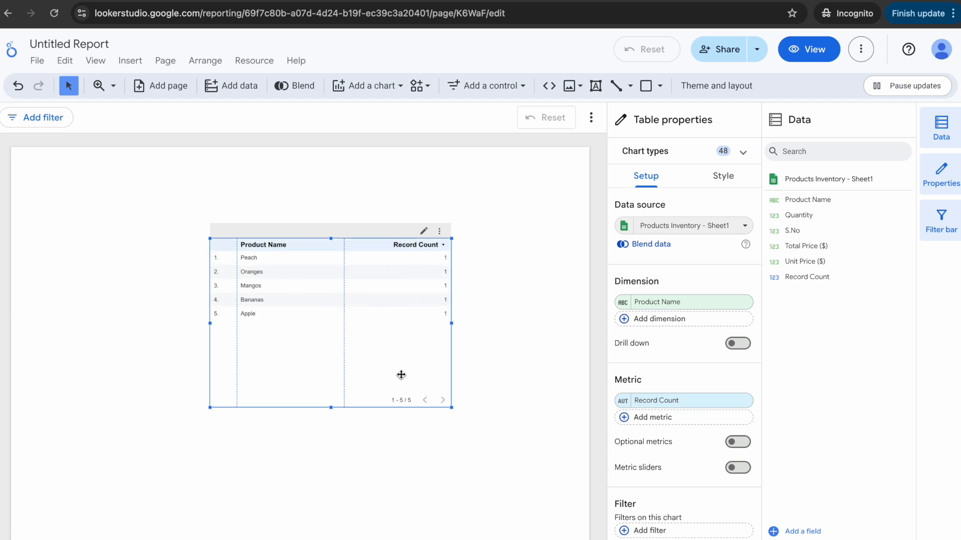
pyautogui.scroll(-1, 665, 341)
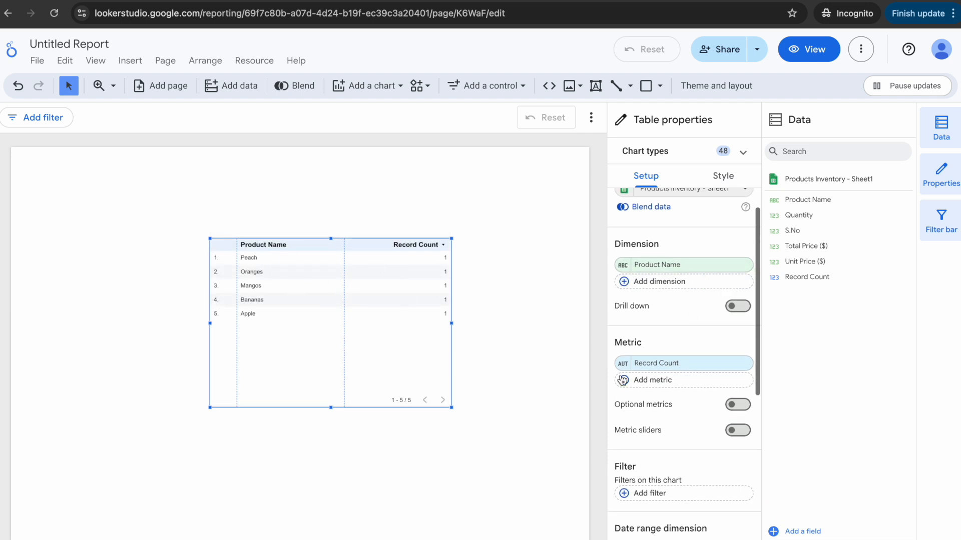
# Replace the table's Record Count metric with Quantity and move the table slightly up and to the left on the canvas
pyautogui.click(661, 364)
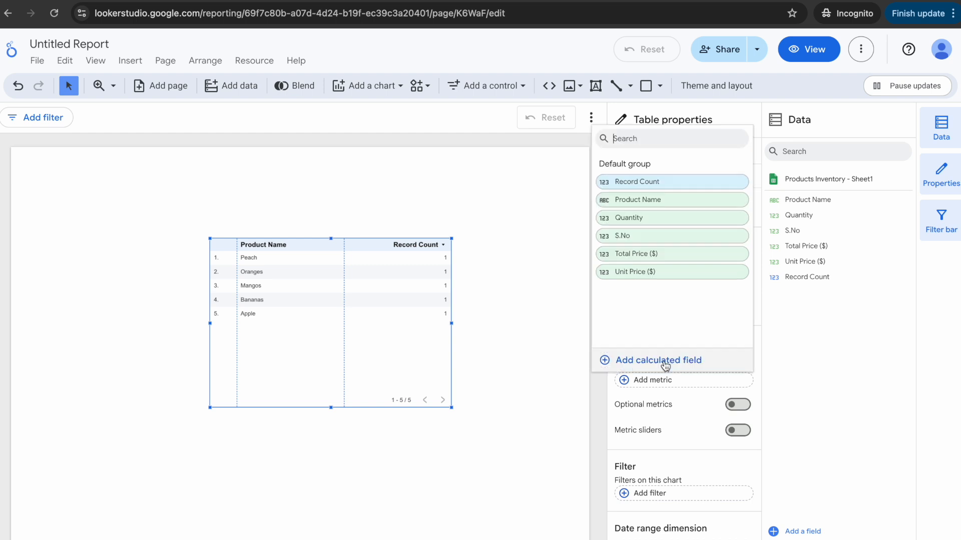
pyautogui.click(643, 218)
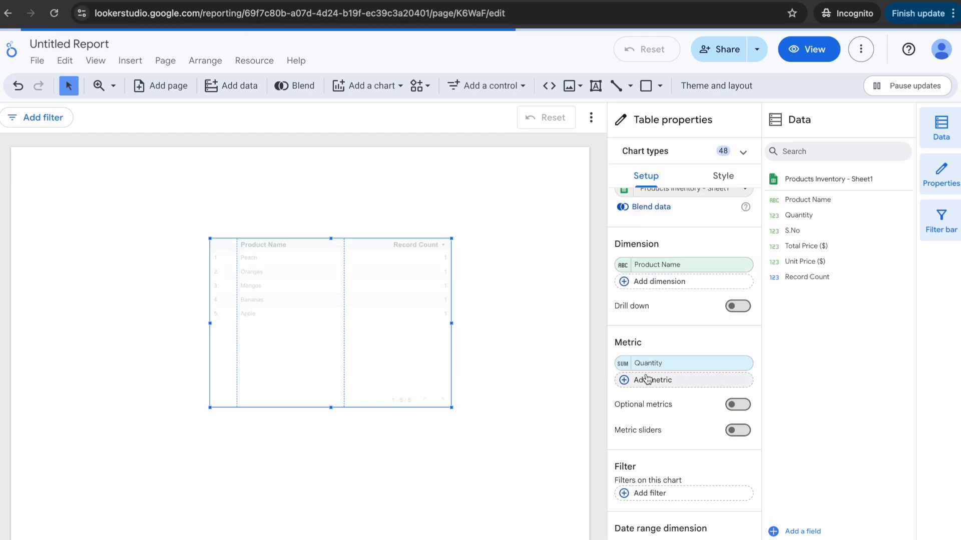
pyautogui.moveTo(373, 340); pyautogui.dragTo(349, 294)
pyautogui.click(491, 316)
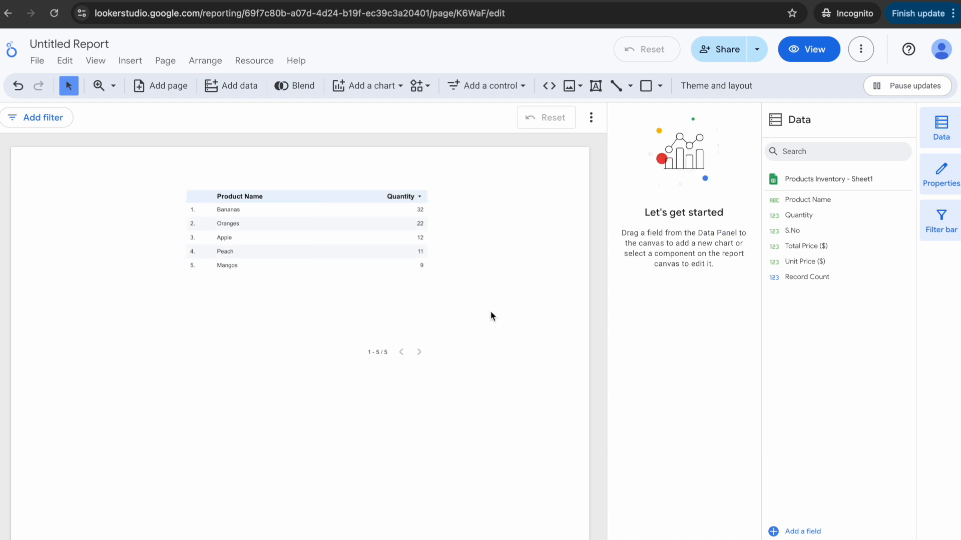
pyautogui.click(389, 314)
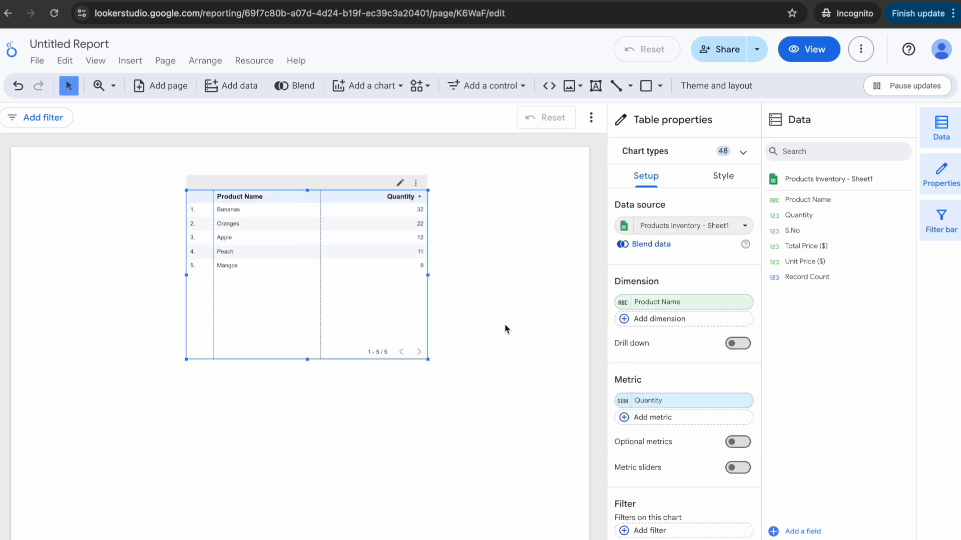
pyautogui.click(557, 336)
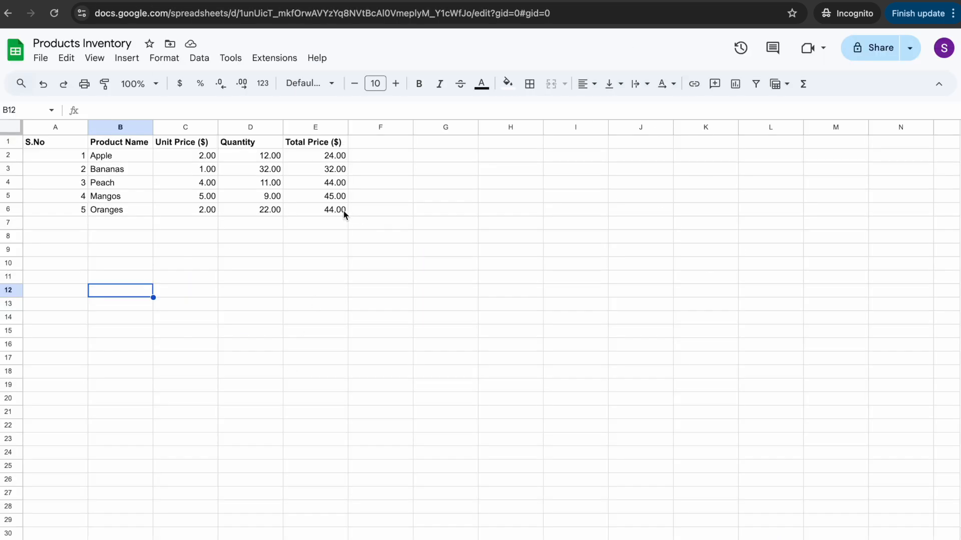
# Switch to the Products Inventory spreadsheet in Google Sheets and copy the Oranges entry in B6:E6 into row 7, starting at B7
pyautogui.moveTo(343, 215); pyautogui.dragTo(134, 212)
pyautogui.hotkey('ctrl', 'c')
pyautogui.click(135, 238)
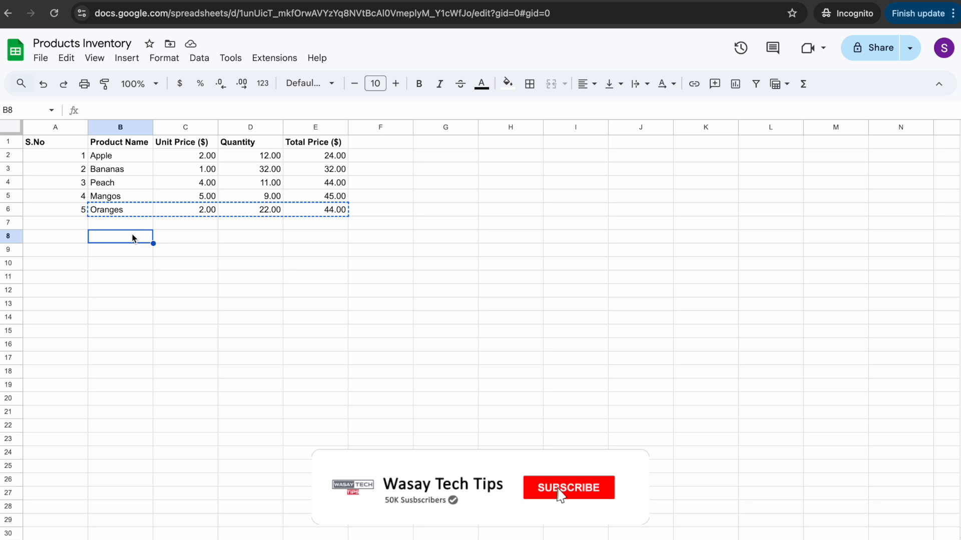
pyautogui.click(129, 226)
pyautogui.hotkey('ctrl', 'v')
# Number the new row 7 entry 6 in the S.No column and change its product name to Grapes
pyautogui.click(85, 225)
pyautogui.write('6')
pyautogui.press('Tab')
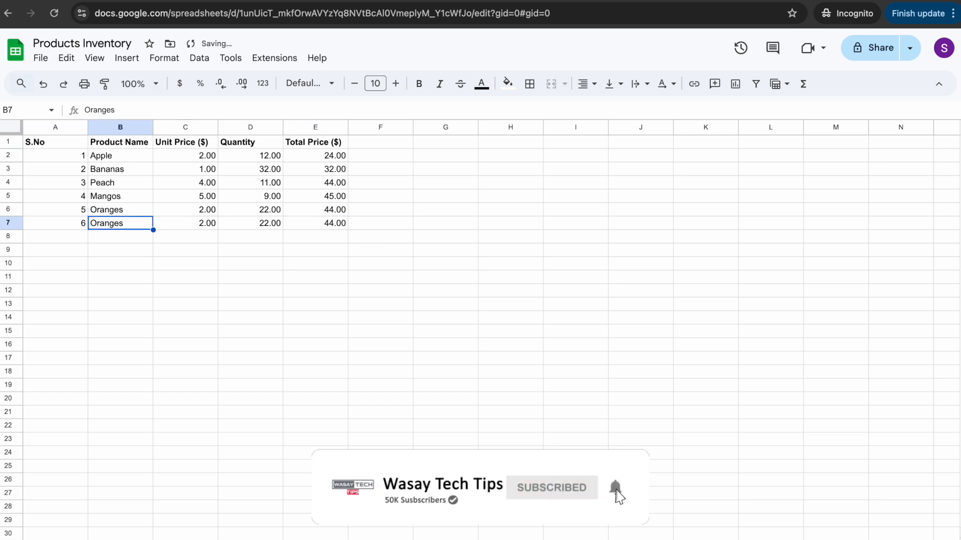
pyautogui.write('Grapes')
pyautogui.press('Return')
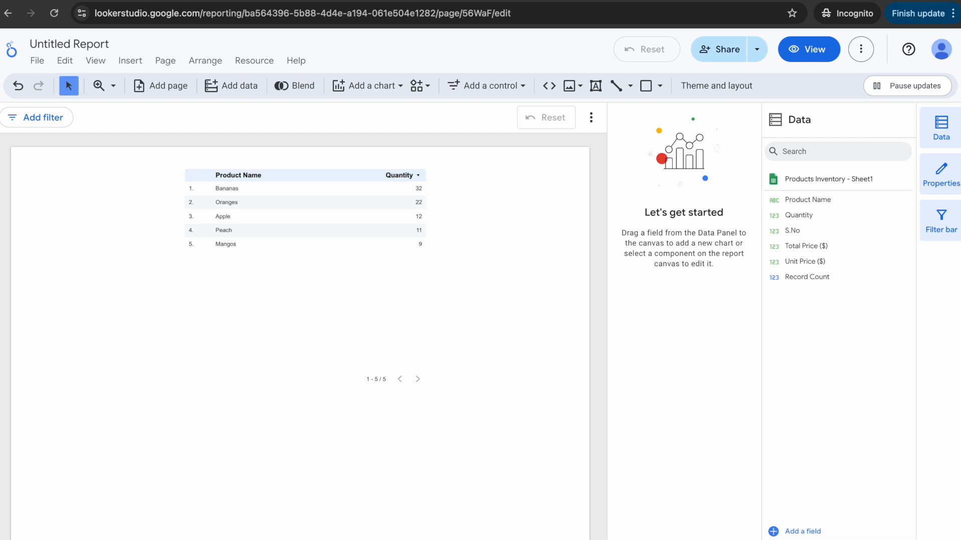
# Back in the Looker Studio report, refresh the data so the product table picks up the spreadsheet change, and deselect the table
pyautogui.click(307, 305)
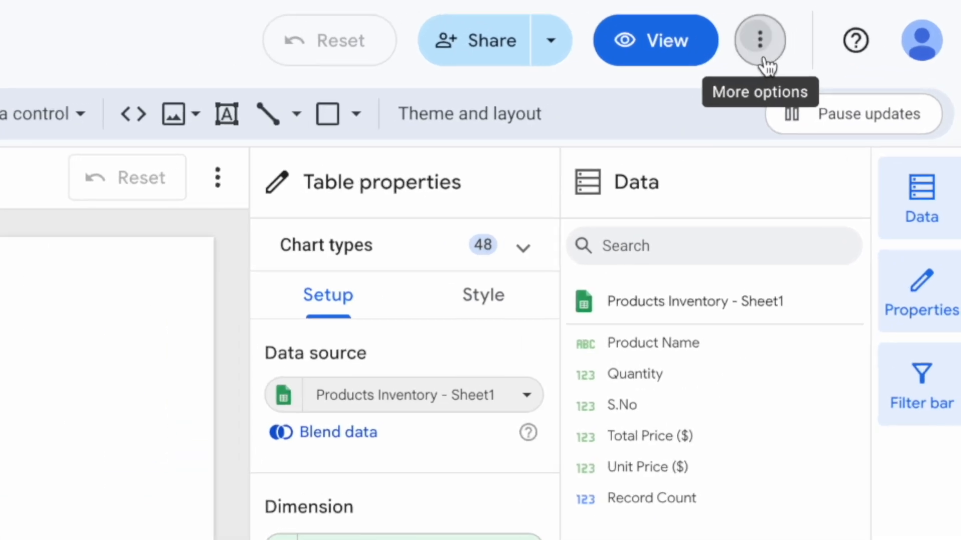
pyautogui.click(861, 49)
pyautogui.click(850, 102)
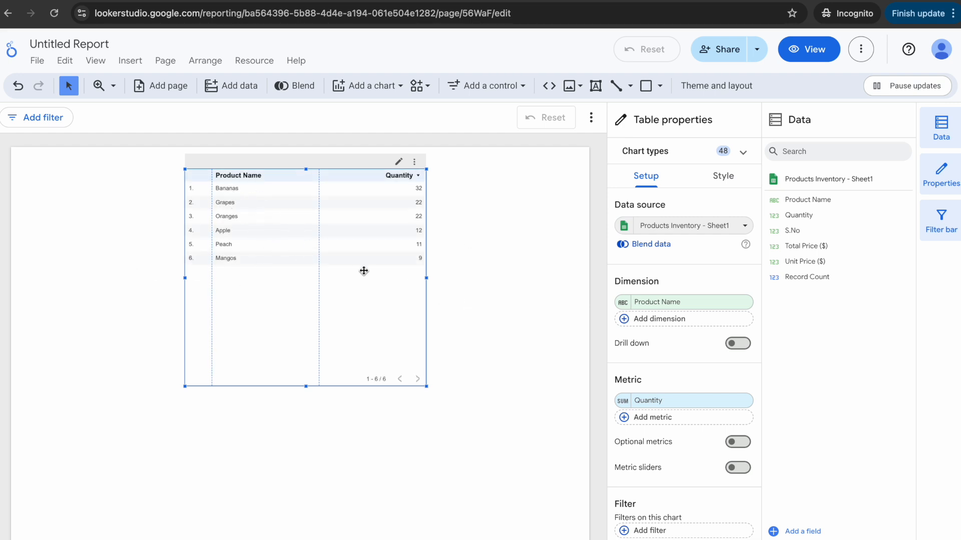
pyautogui.click(521, 277)
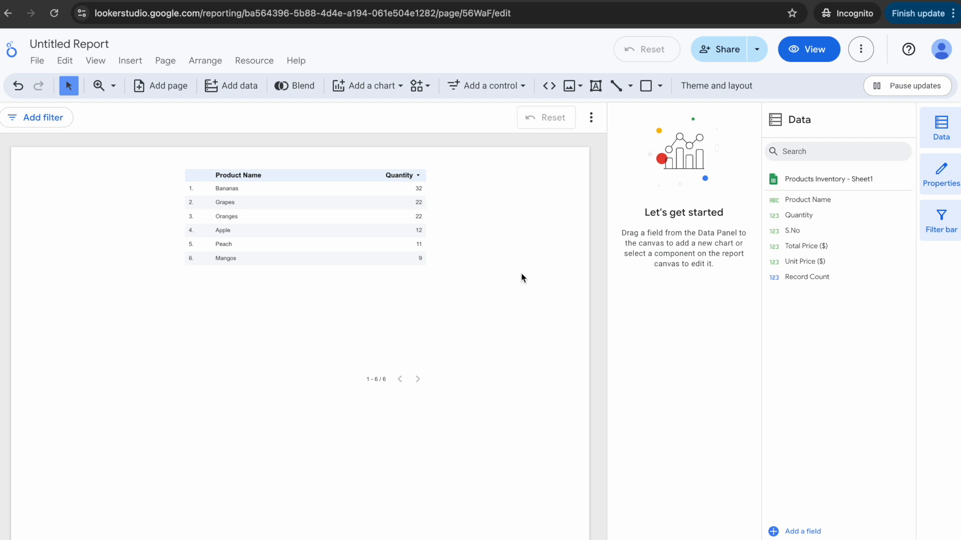